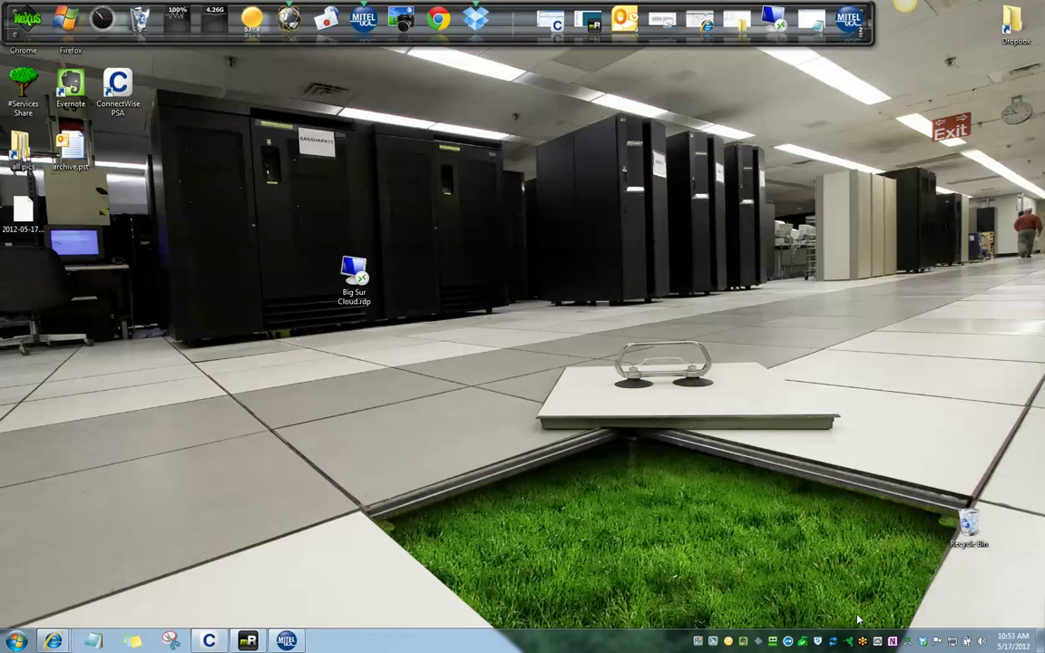
# Step: Nudge the Big Sur Cloud.rdp shortcut slightly right and bring up its context menu
pyautogui.click(352, 305)
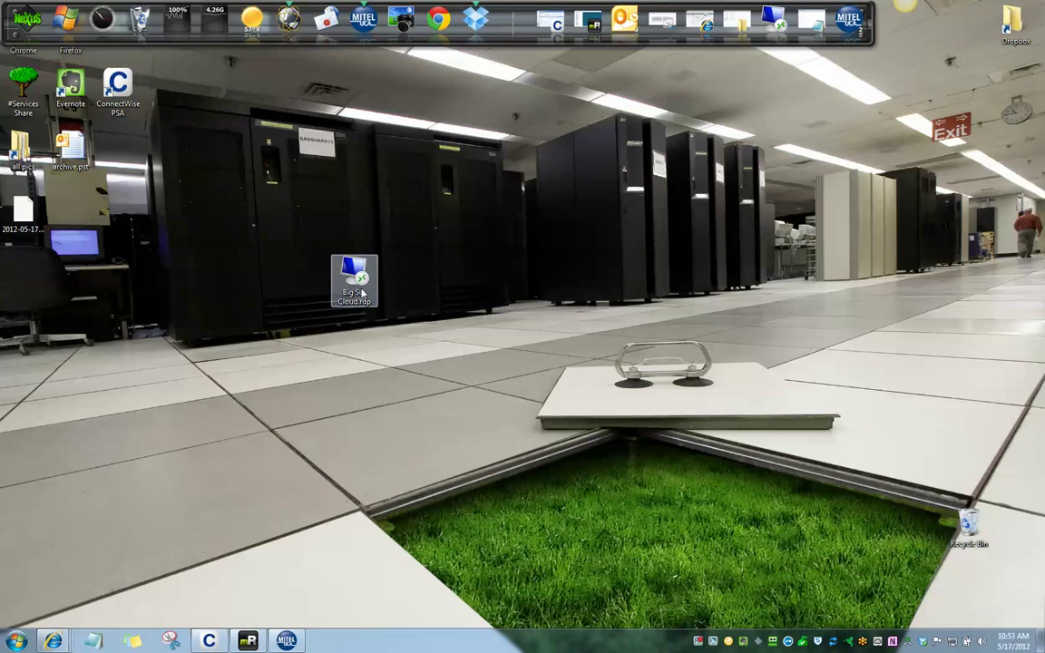
pyautogui.moveTo(414, 277); pyautogui.dragTo(414, 278)
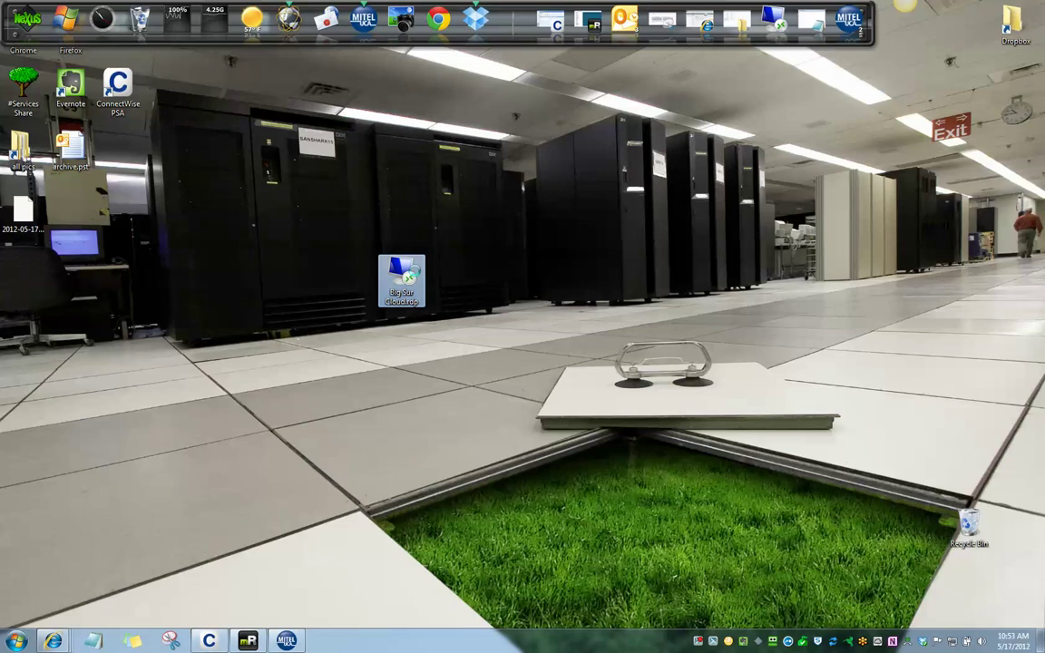
pyautogui.rightClick(390, 270)
pyautogui.click(436, 274)
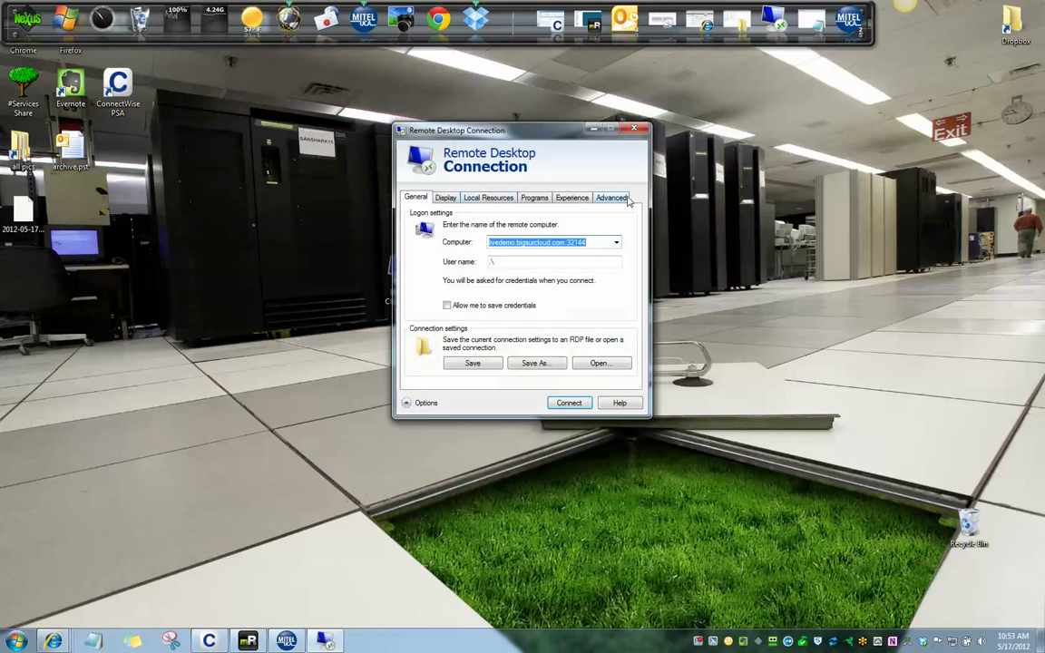
pyautogui.click(509, 262)
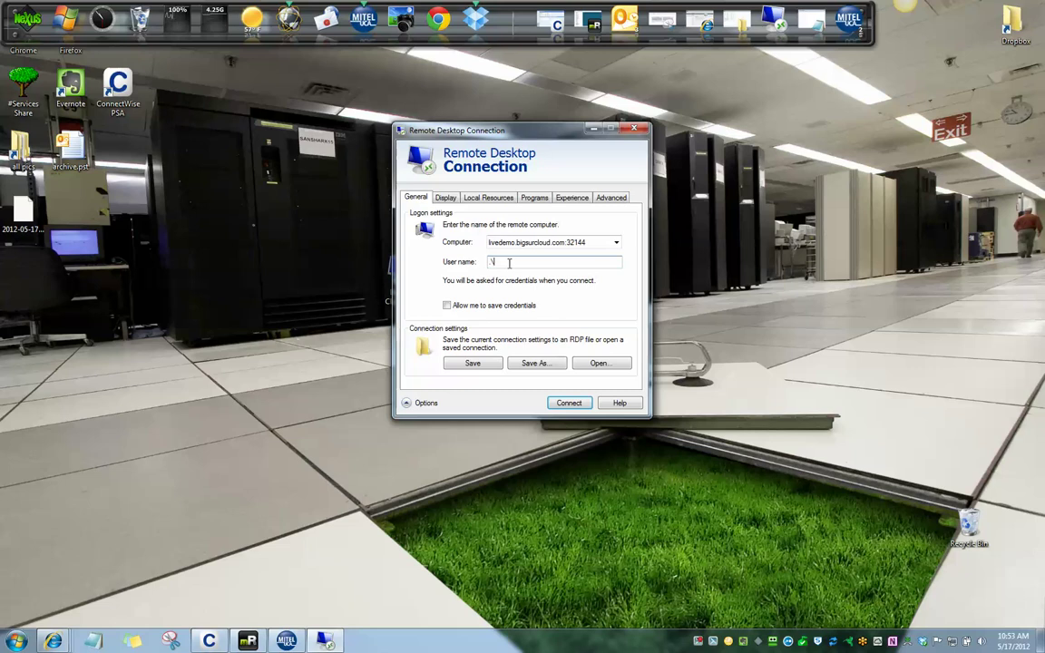
pyautogui.click(445, 309)
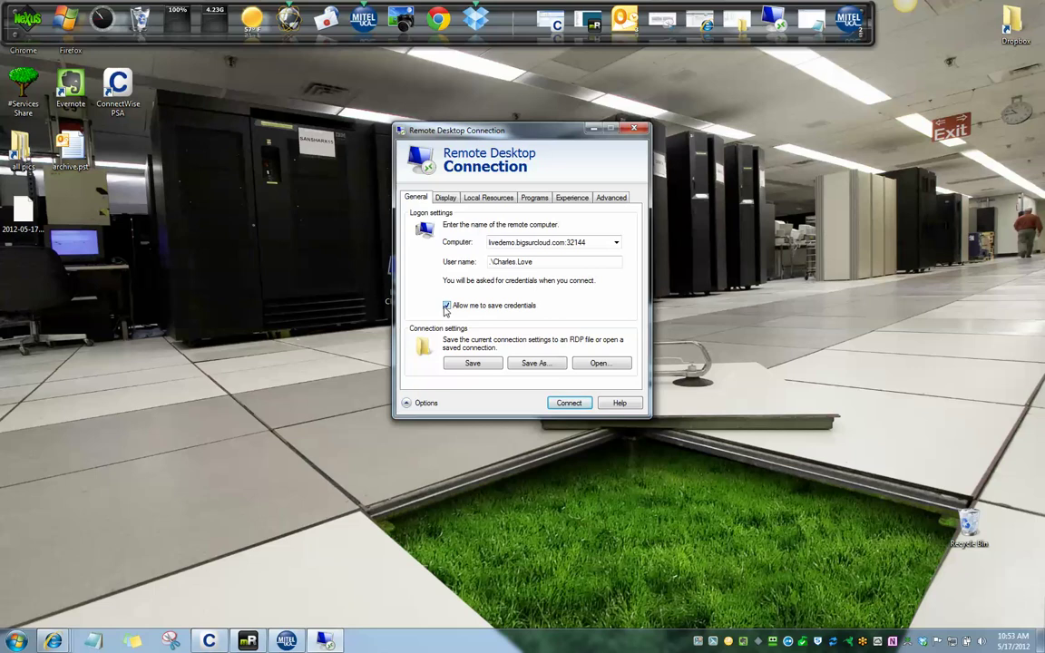
pyautogui.click(445, 307)
pyautogui.click(533, 263)
pyautogui.press('BackSpace')
pyautogui.press('BackSpace')
pyautogui.press('BackSpace')
pyautogui.press('BackSpace')
pyautogui.press('BackSpace')
pyautogui.press('BackSpace')
pyautogui.press('BackSpace')
pyautogui.press('BackSpace')
pyautogui.press('BackSpace')
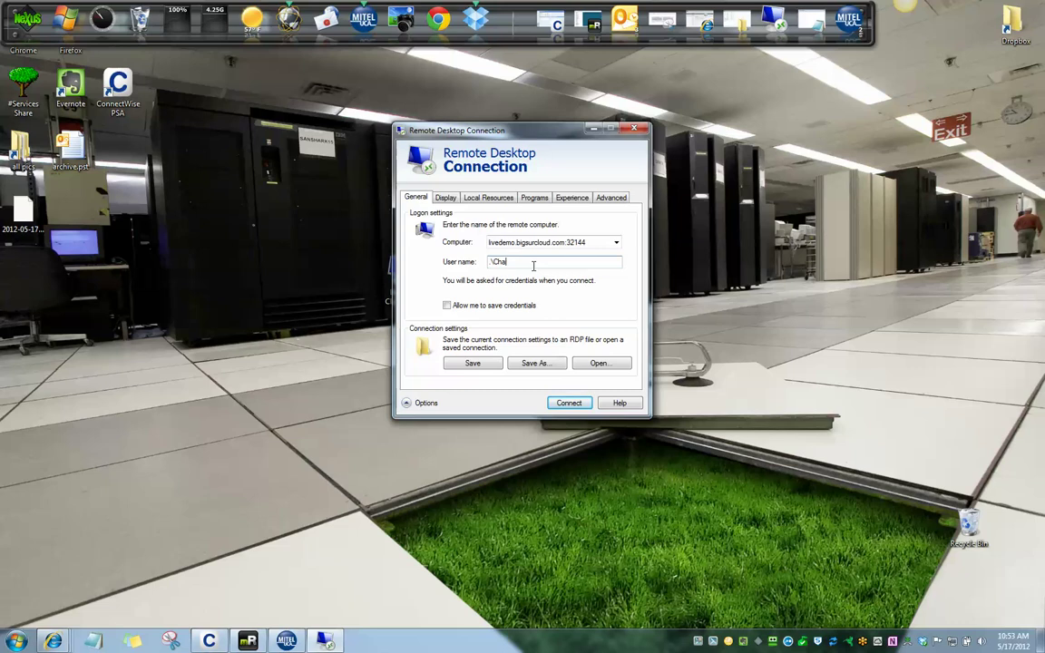
pyautogui.press('BackSpace')
pyautogui.press('BackSpace')
pyautogui.click(572, 198)
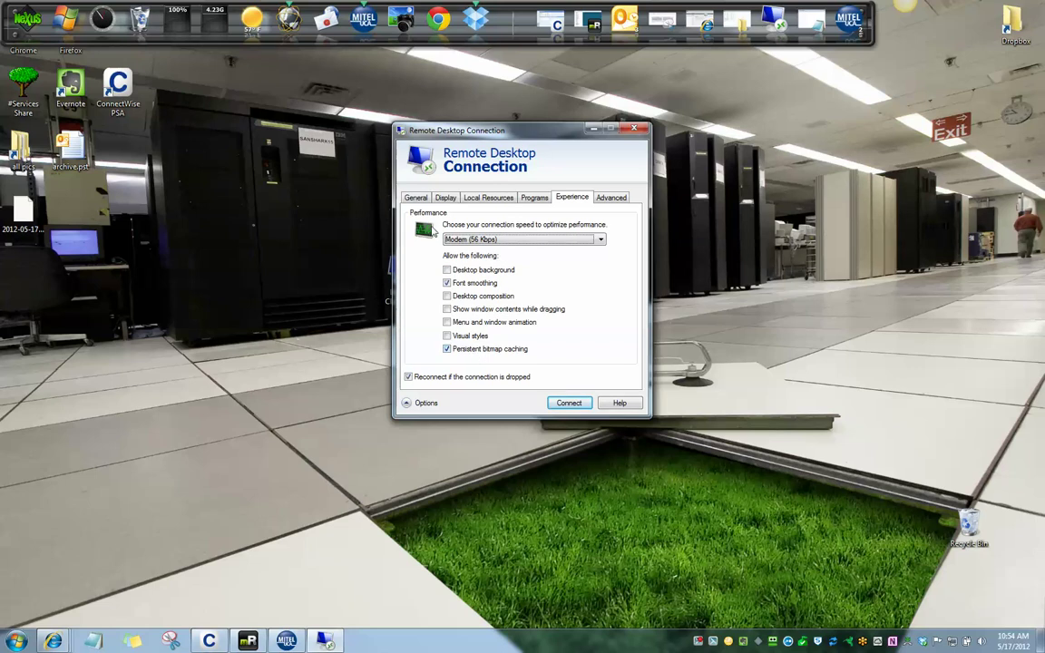
pyautogui.click(416, 198)
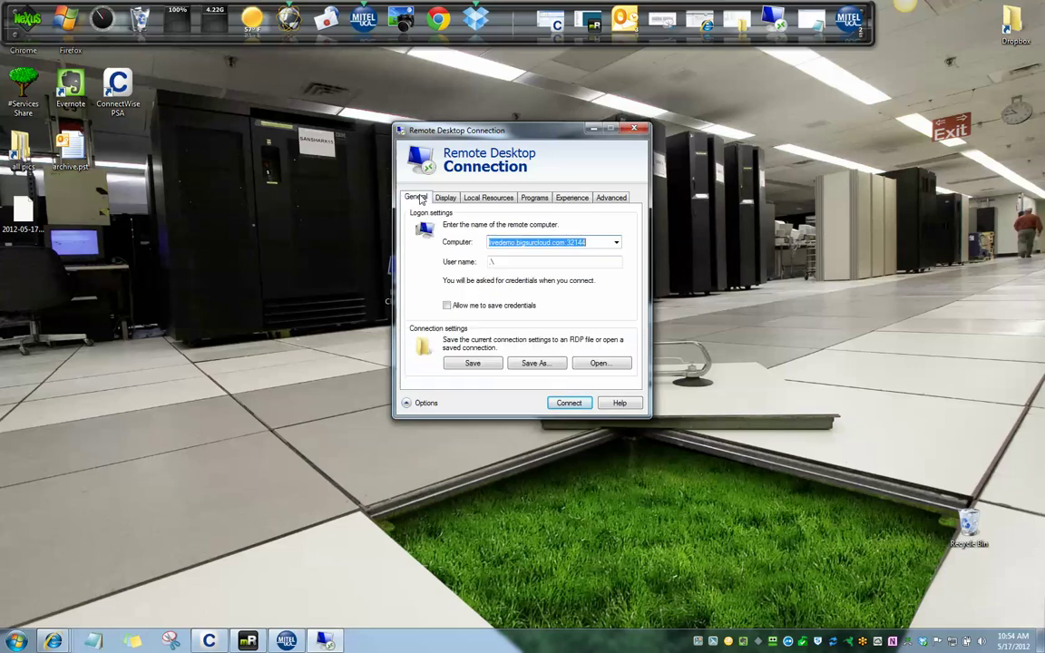
pyautogui.click(643, 132)
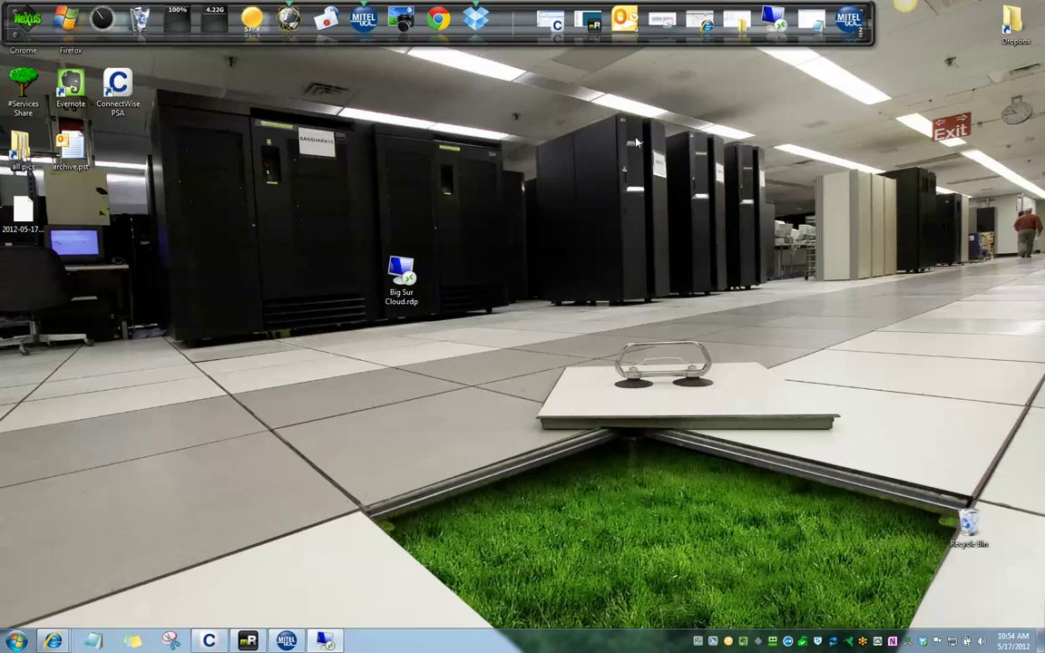
# Step: Open the Big Sur Cloud.rdp connection and submit the account's user name and password
pyautogui.click(398, 283)
pyautogui.doubleClick(398, 283)
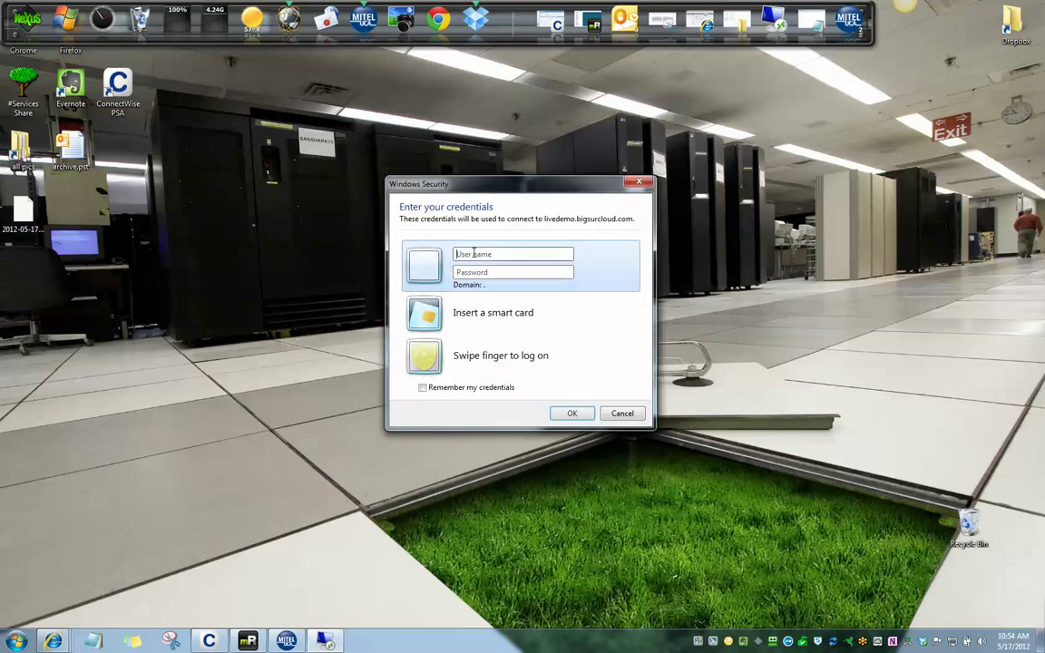
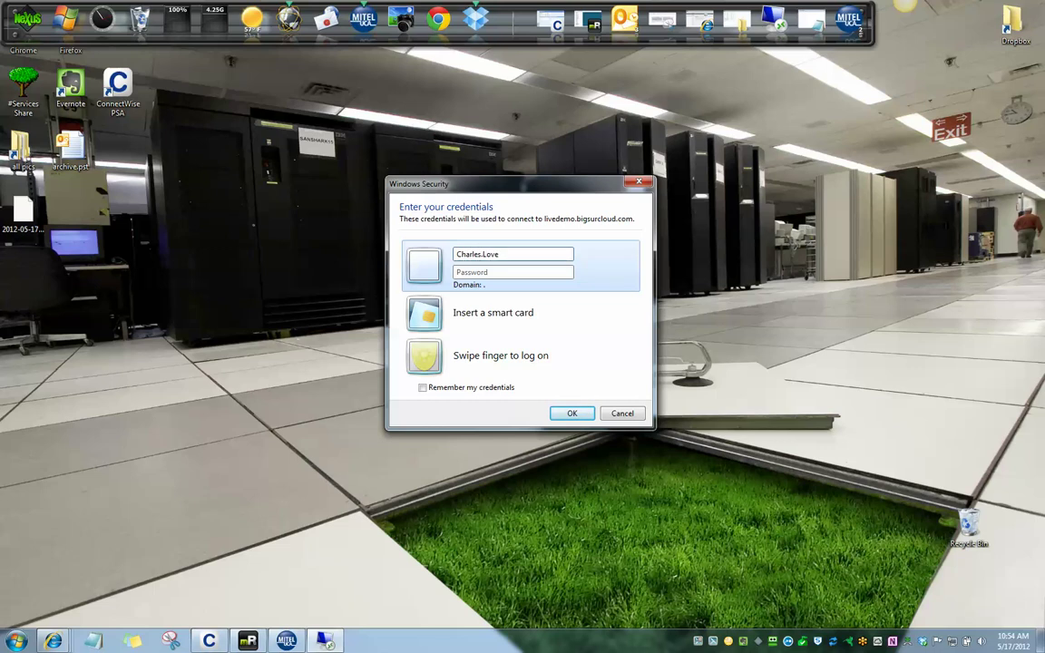
pyautogui.press('Tab')
pyautogui.write('•••••••')
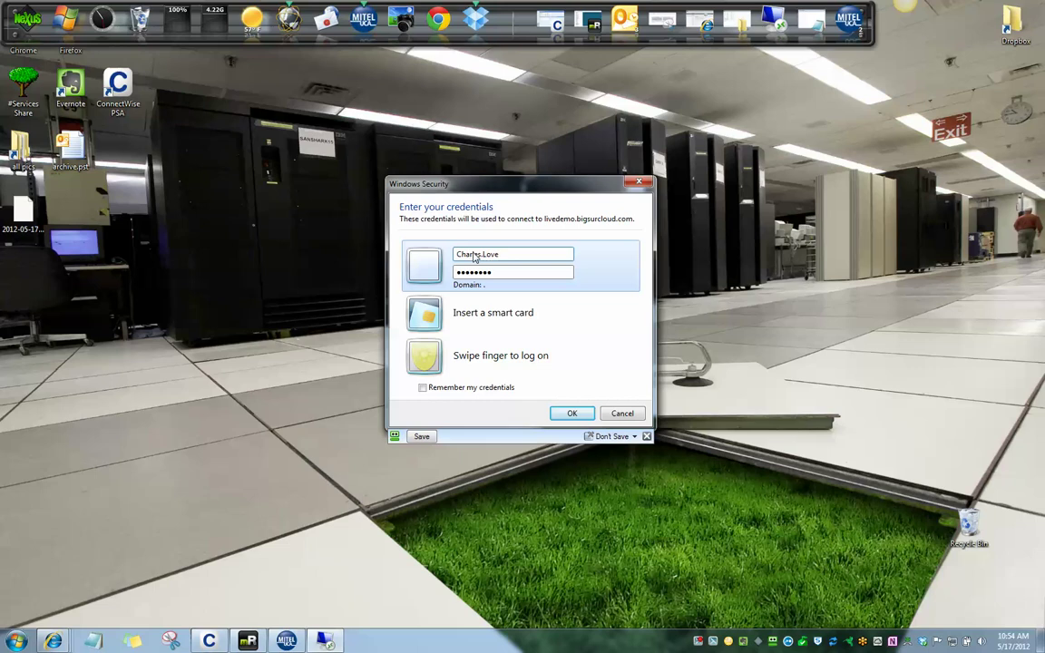
pyautogui.press('Return')
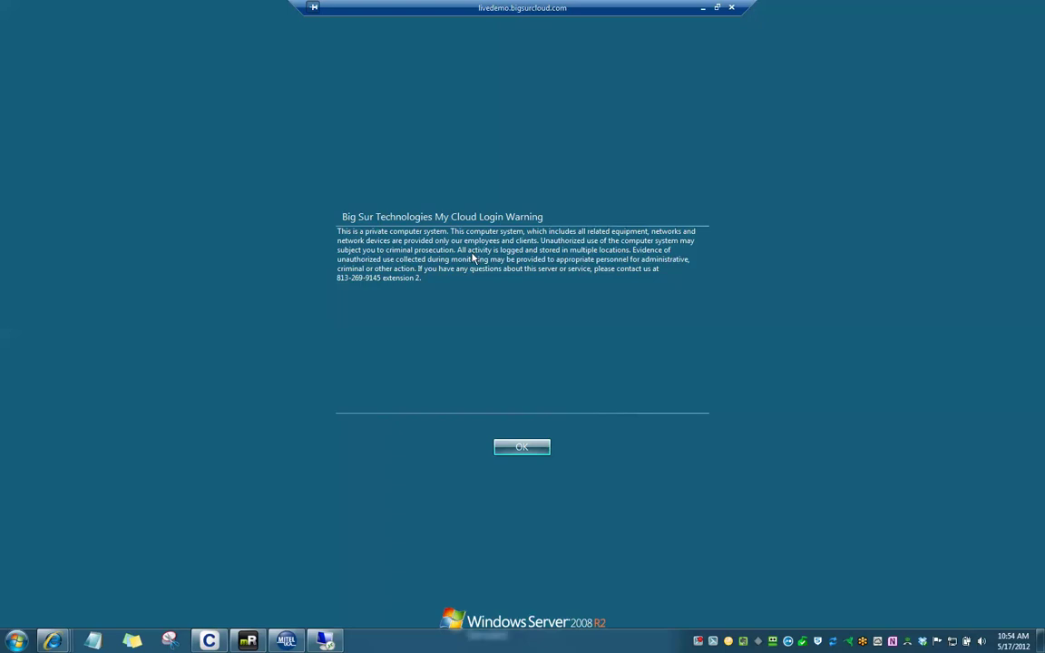
# Step: Acknowledge the Big Sur Technologies login warning with OK
pyautogui.click(541, 446)
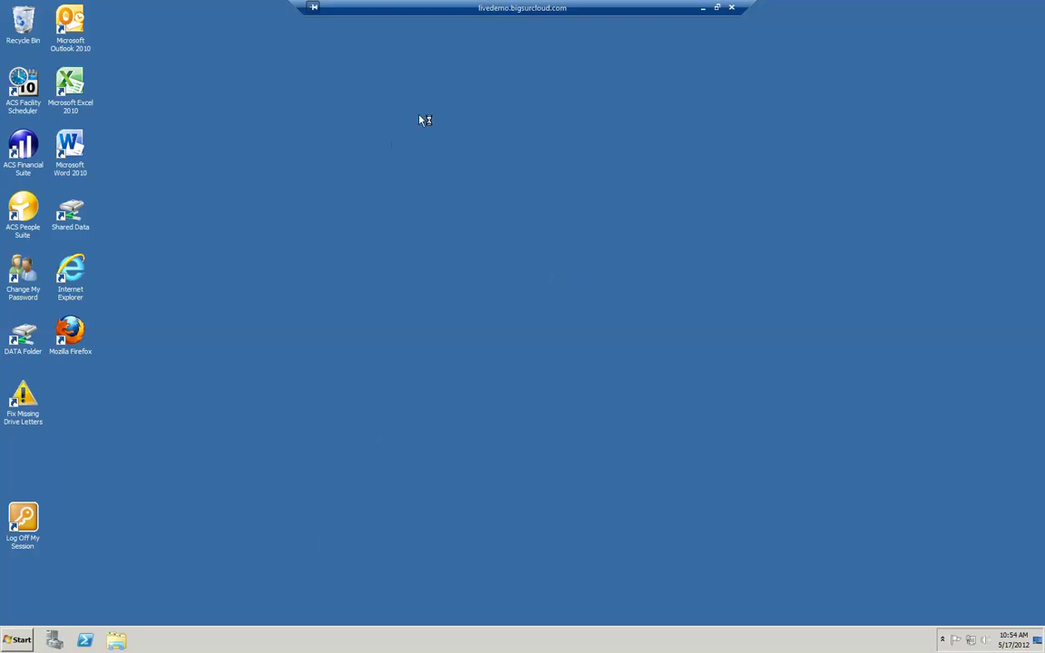
pyautogui.moveTo(431, 12)
pyautogui.mouseDown()
pyautogui.moveTo(441, 12)
pyautogui.moveTo(356, 11)
pyautogui.moveTo(532, 12)
pyautogui.moveTo(430, 15)
pyautogui.mouseUp()
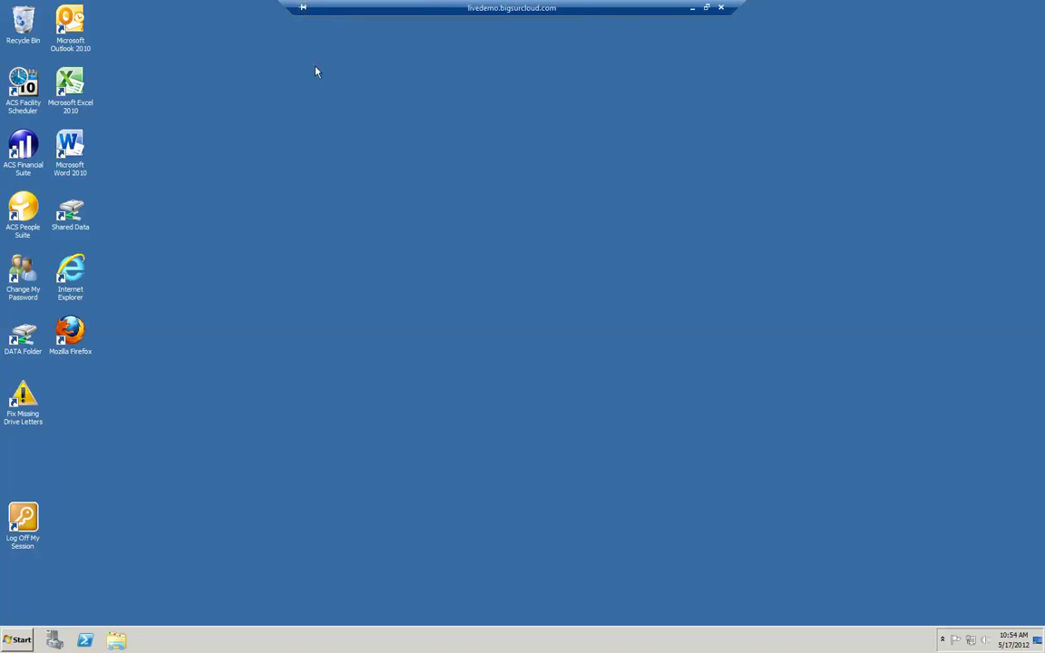
pyautogui.moveTo(302, 6)
pyautogui.moveTo(491, 11); pyautogui.dragTo(522, 16)
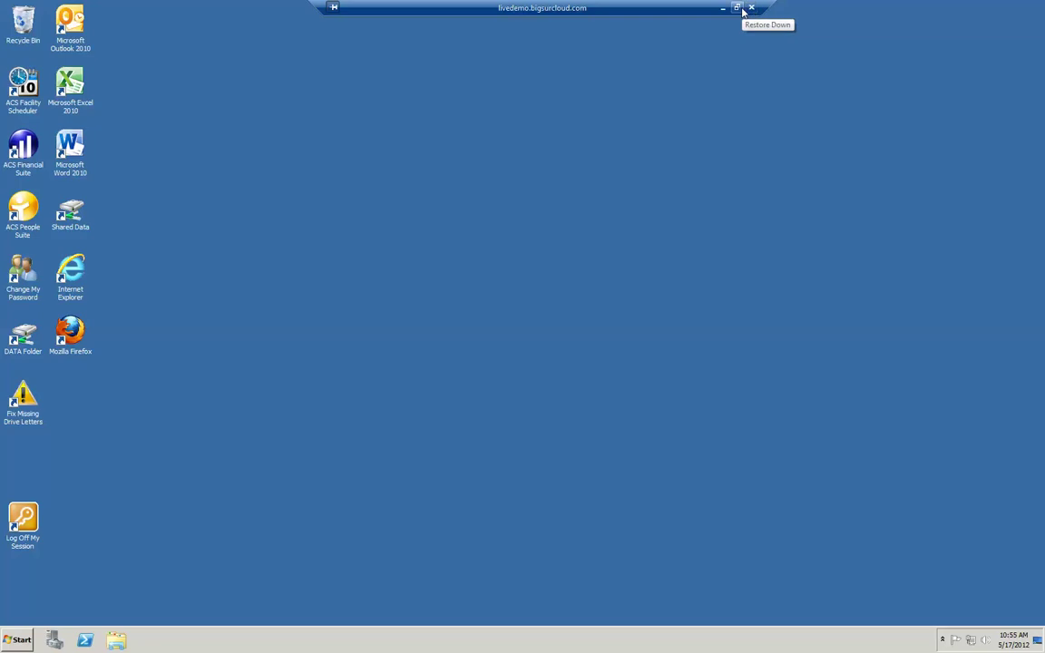
pyautogui.click(737, 7)
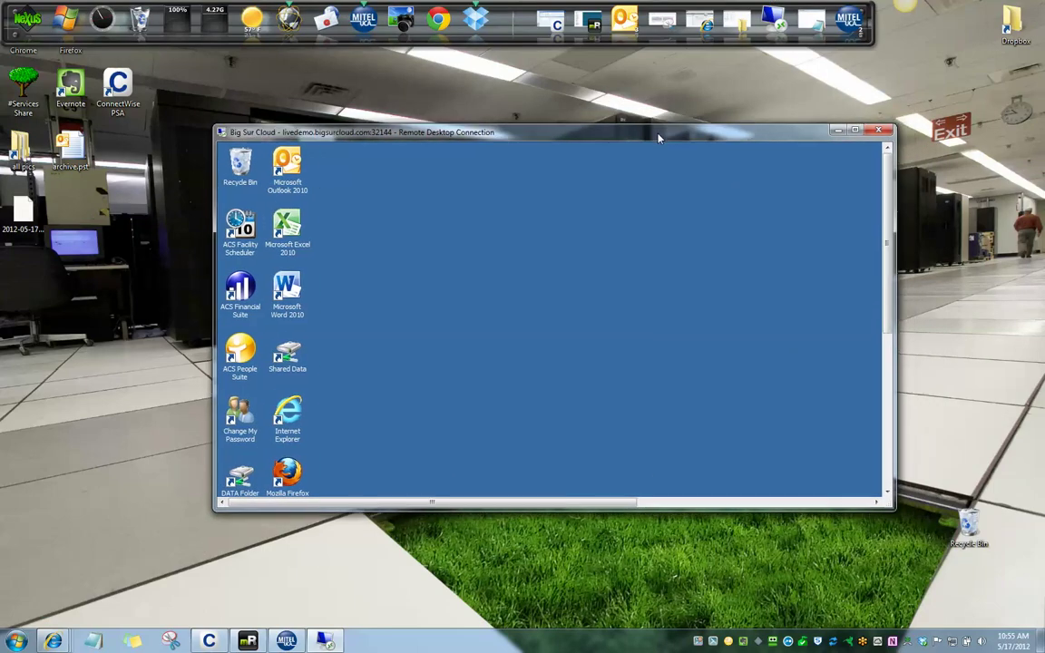
pyautogui.moveTo(893, 220); pyautogui.dragTo(893, 195)
pyautogui.click(859, 132)
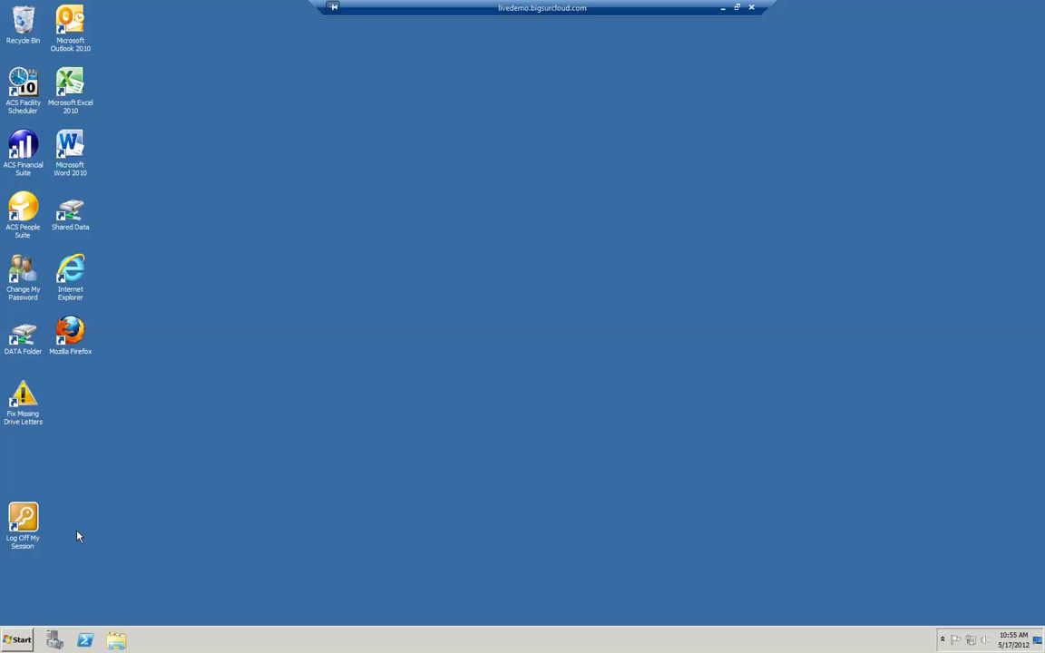
# Step: Group the Excel, Word, Internet Explorer, Firefox and Outlook shortcuts mid-desktop, then launch Word 2010
pyautogui.click(72, 86)
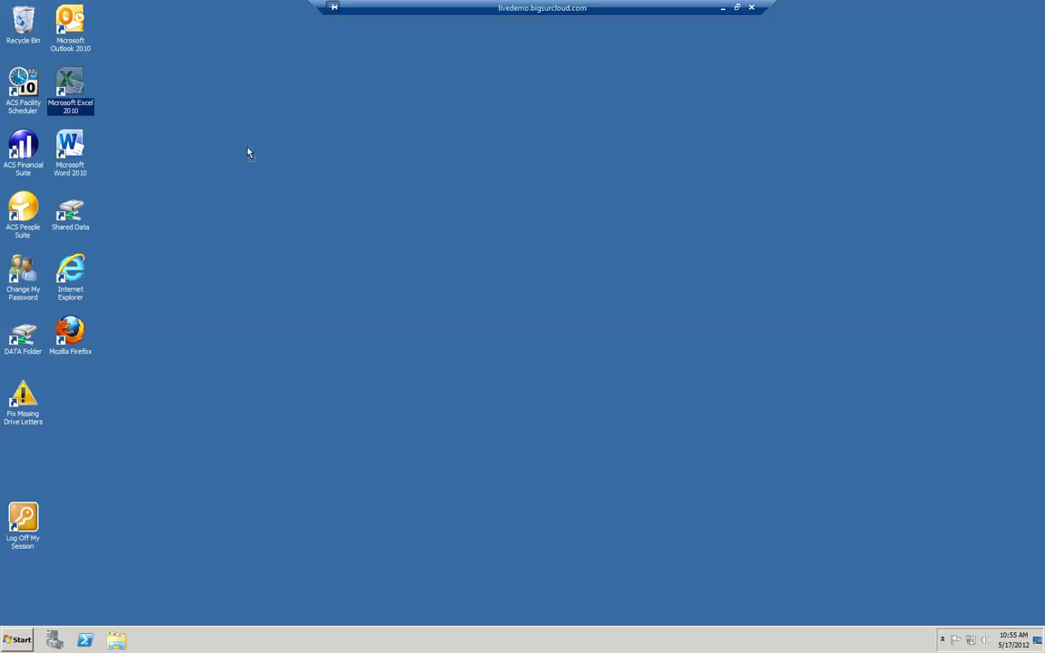
pyautogui.moveTo(400, 225); pyautogui.dragTo(401, 225)
pyautogui.moveTo(70, 147); pyautogui.dragTo(345, 220)
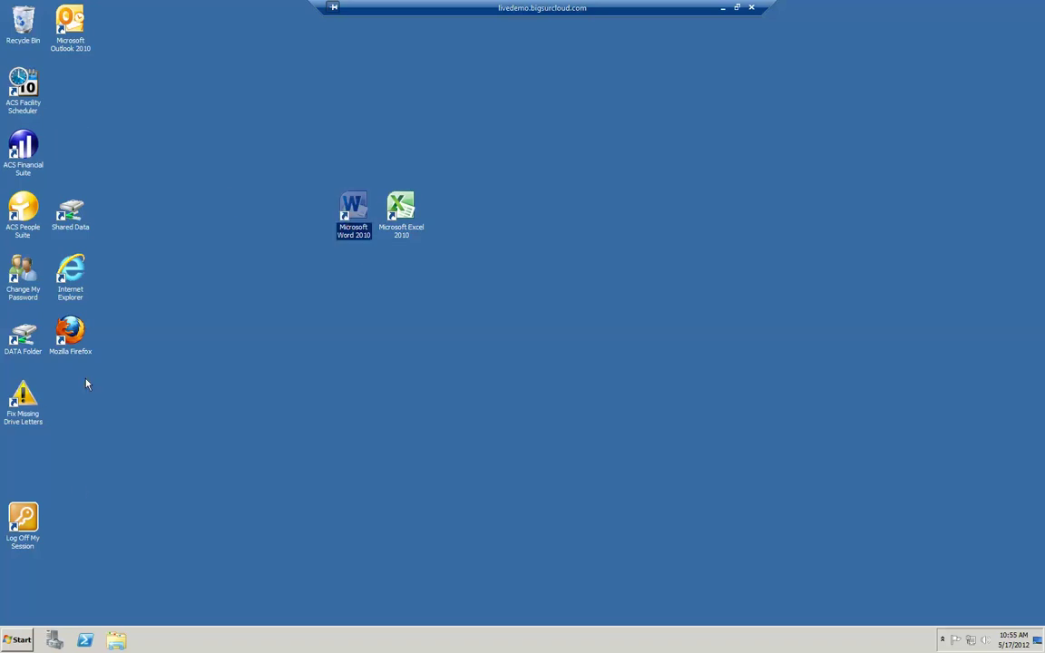
pyautogui.moveTo(61, 248); pyautogui.dragTo(361, 244)
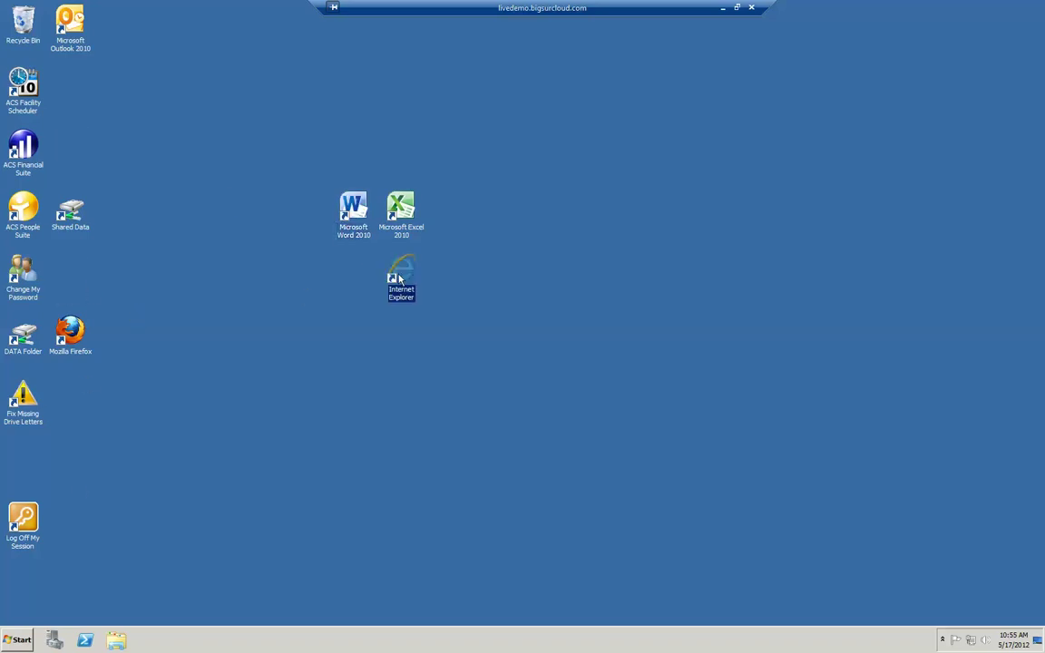
pyautogui.moveTo(66, 340); pyautogui.dragTo(345, 273)
pyautogui.moveTo(83, 37); pyautogui.dragTo(270, 214)
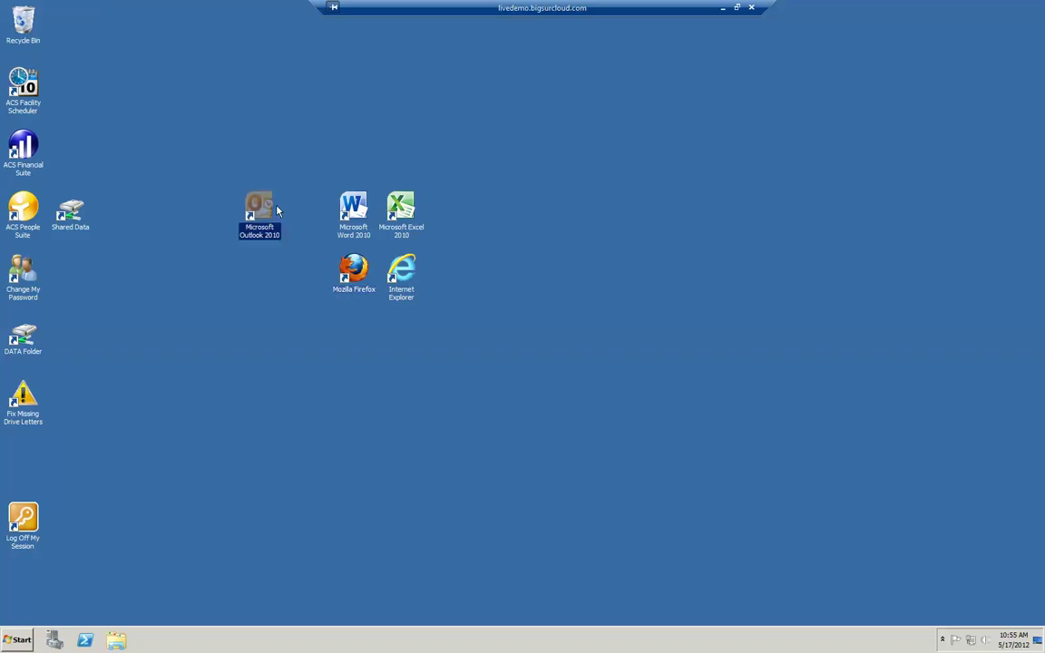
pyautogui.doubleClick(354, 208)
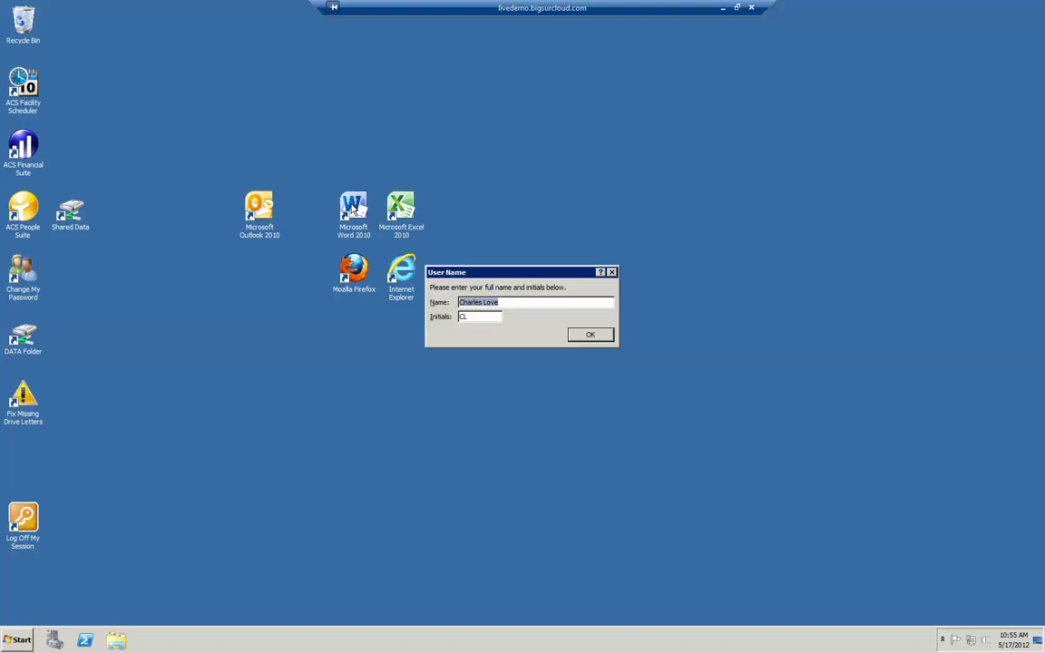
pyautogui.press('Return')
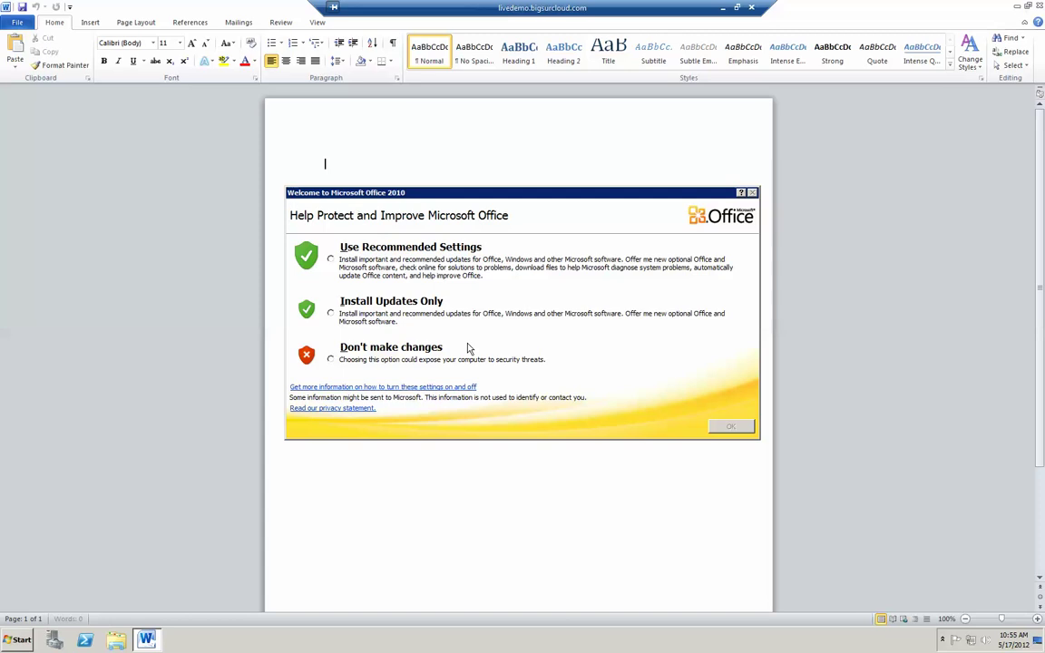
pyautogui.click(331, 359)
pyautogui.click(731, 425)
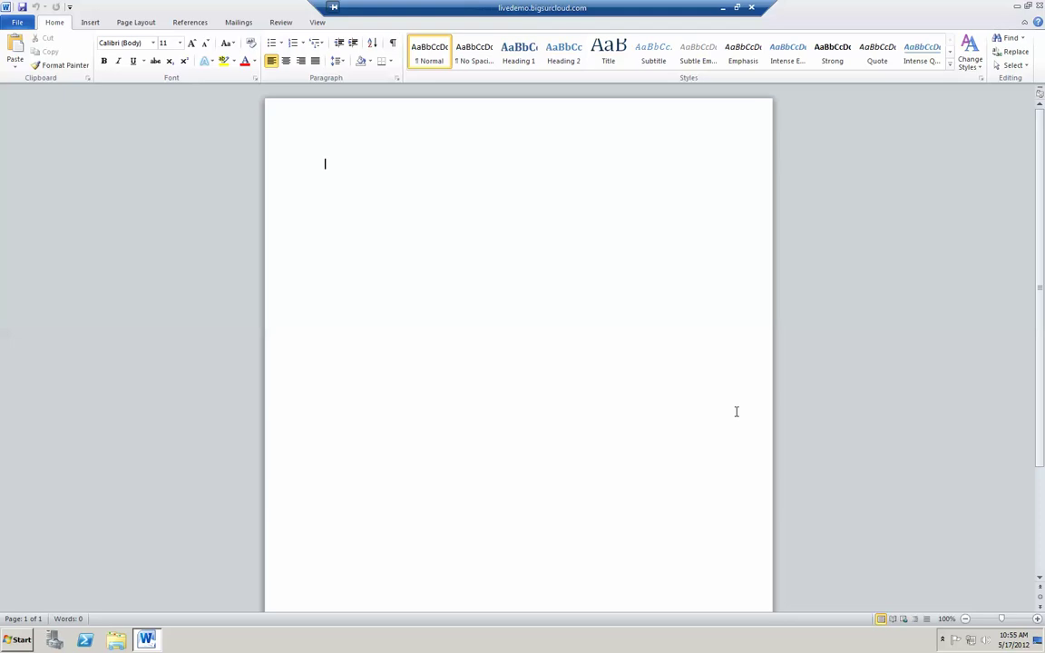
pyautogui.write('weojwoejwoejwoj')
# Step: Browse Save As to Desktop and Shared Data, cancel, then close Word choosing Don't Save
pyautogui.click(20, 25)
pyautogui.click(32, 61)
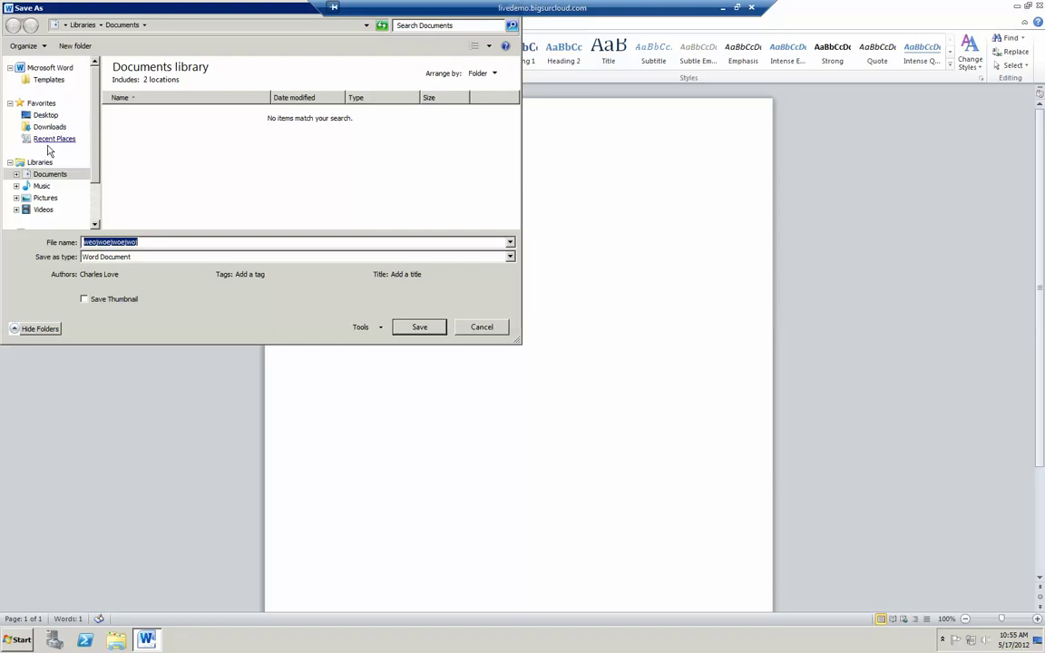
pyautogui.click(45, 116)
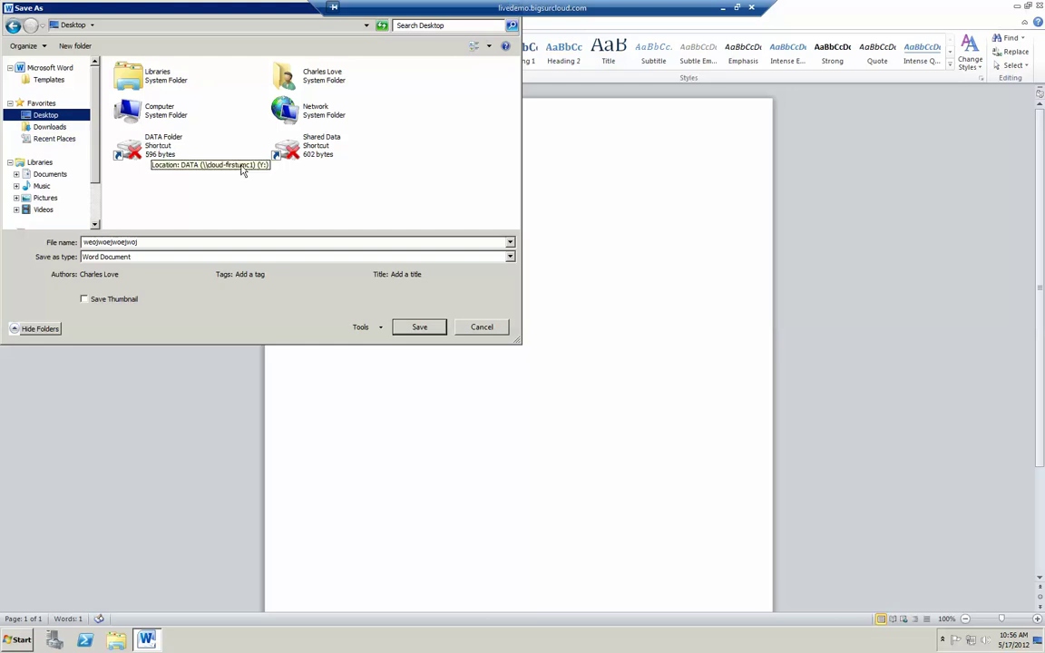
pyautogui.doubleClick(307, 154)
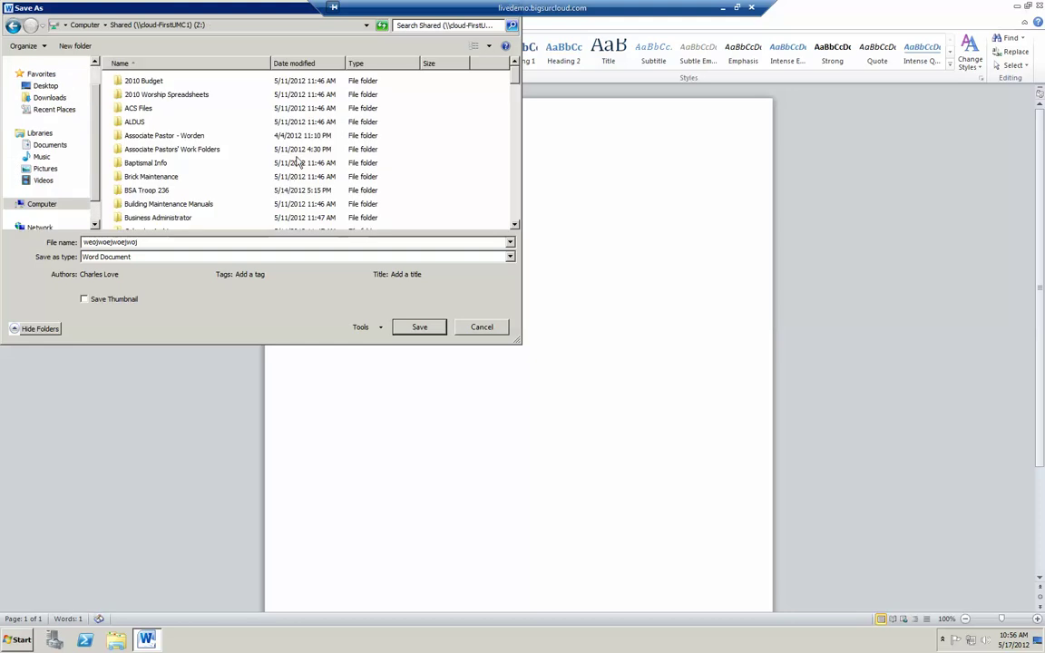
pyautogui.click(482, 327)
pyautogui.click(1039, 21)
pyautogui.click(516, 332)
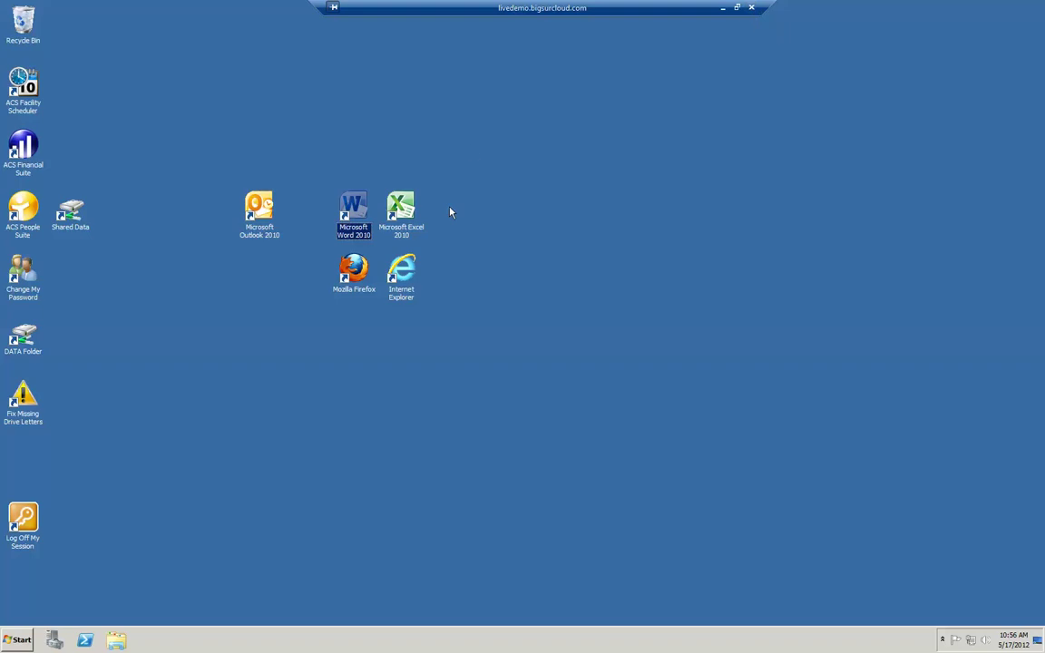
# Step: Select the Log Off My Session shortcut and check the Start menu's log off option
pyautogui.click(28, 519)
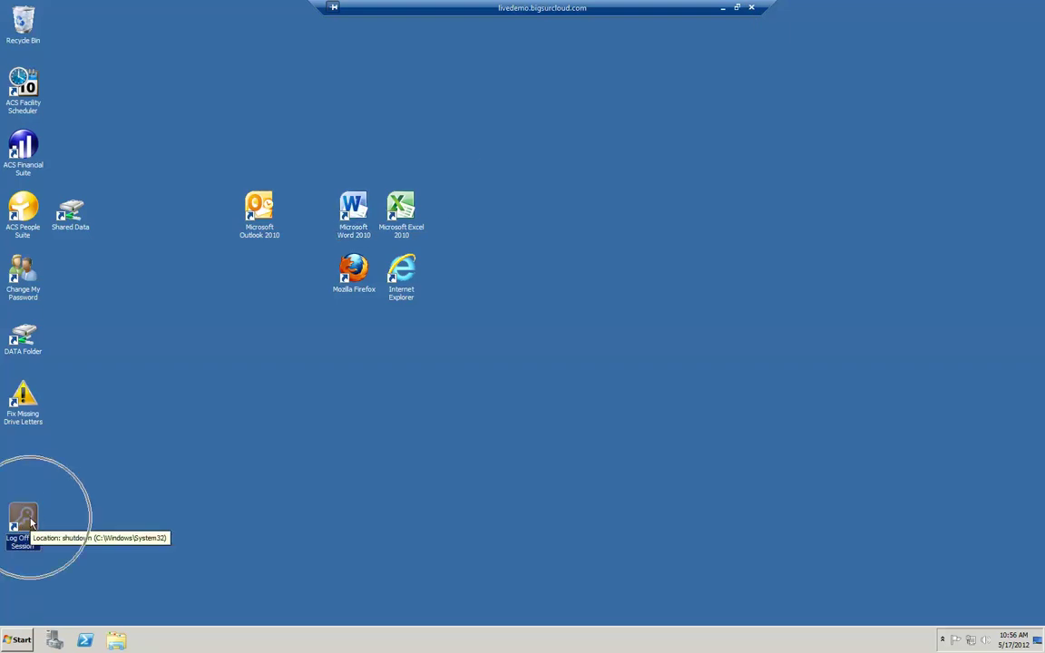
pyautogui.click(20, 640)
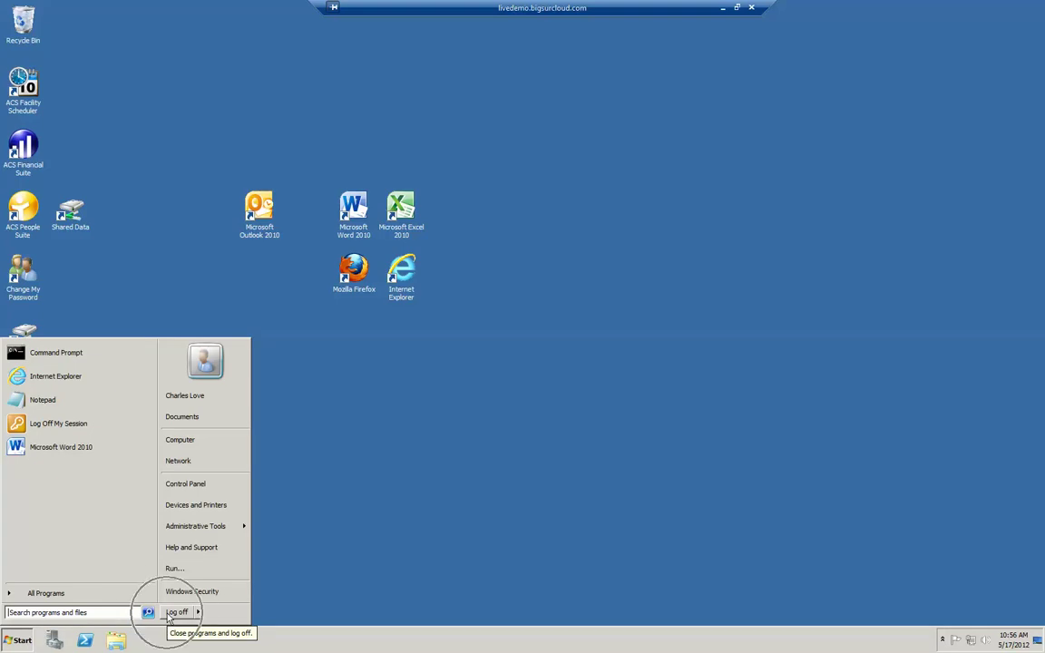
pyautogui.click(446, 498)
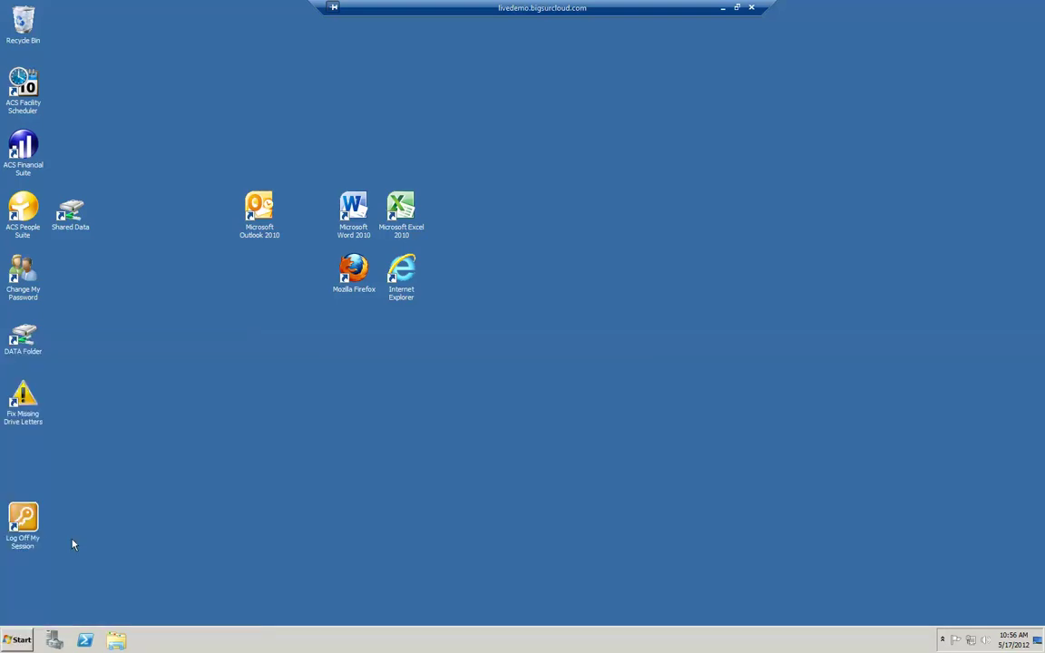